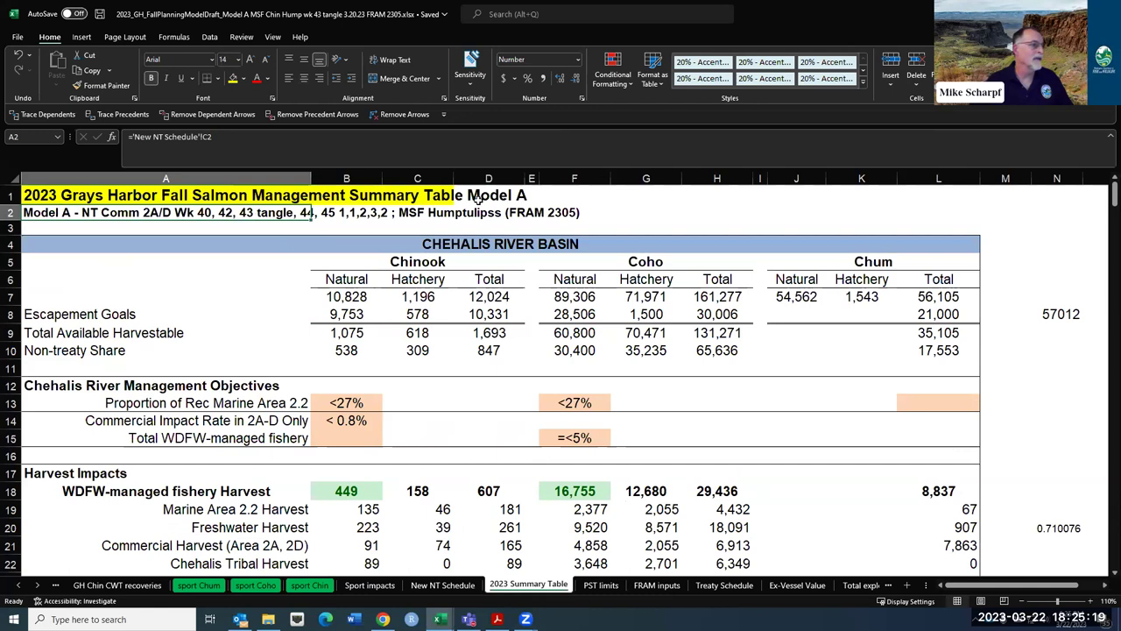
Review the Chehalis River Basin section of the summary table, checking the natural Chinook WDFW-managed harvest against the non-treaty share and harvest rates.
left_click(498, 232)
scroll(466, 350, "down", 2)
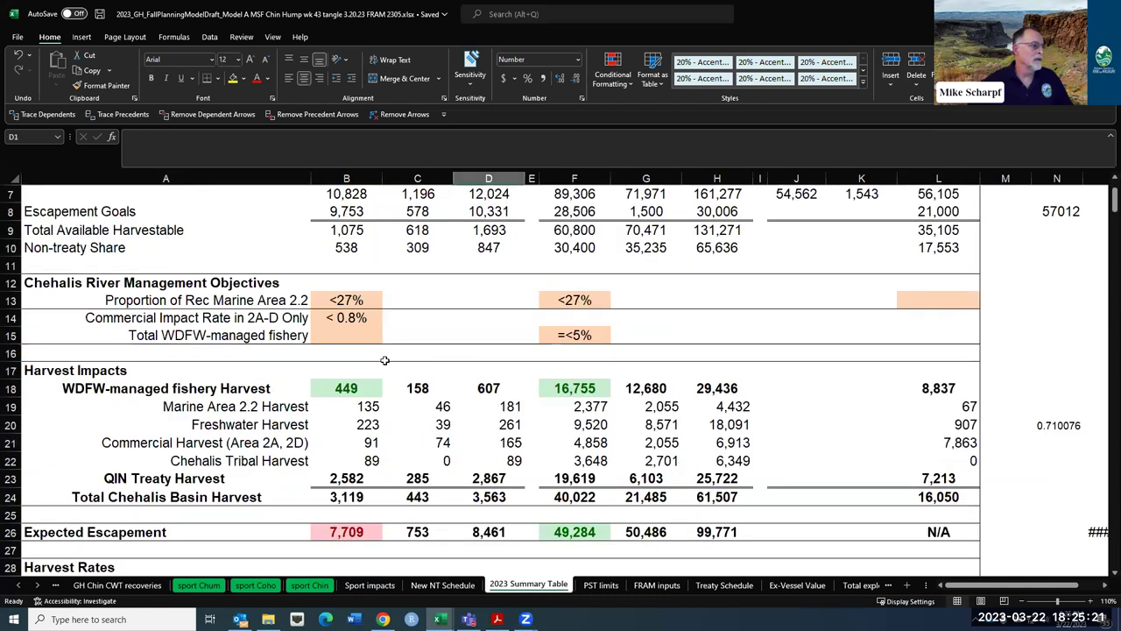
scroll(356, 276, "up", 2)
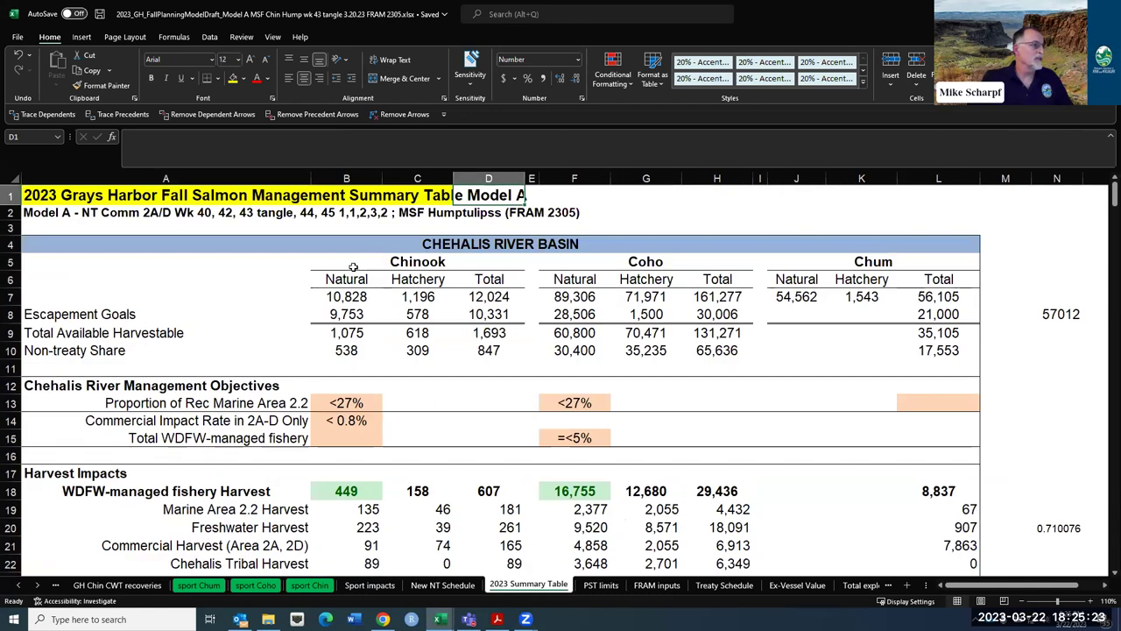
scroll(336, 331, "down", 3)
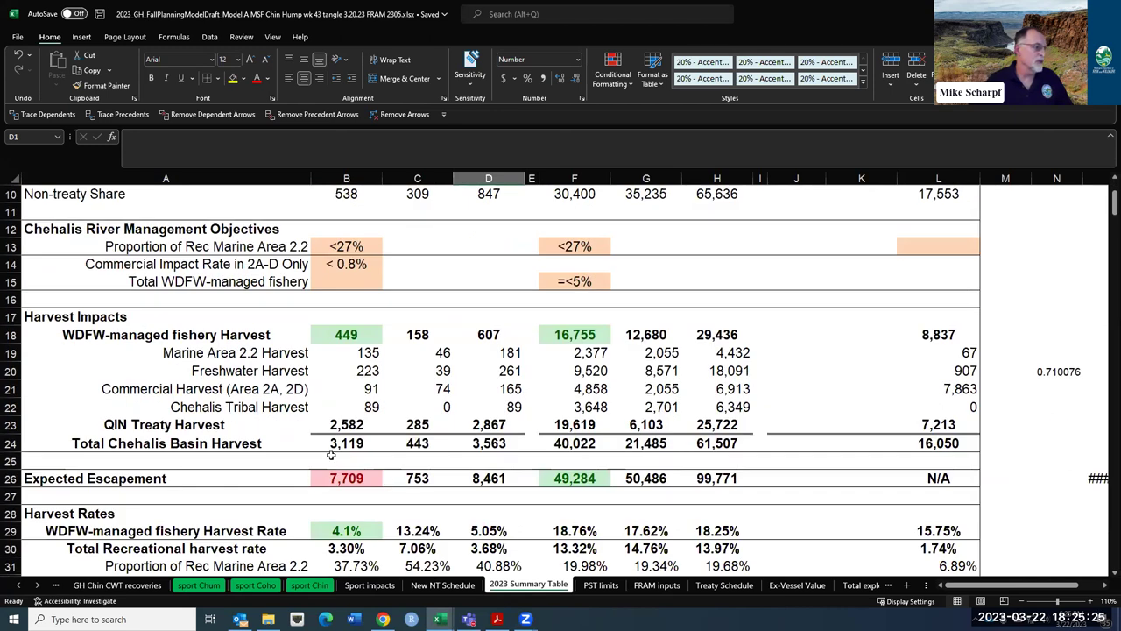
left_click(364, 335)
scroll(365, 335, "up", 3)
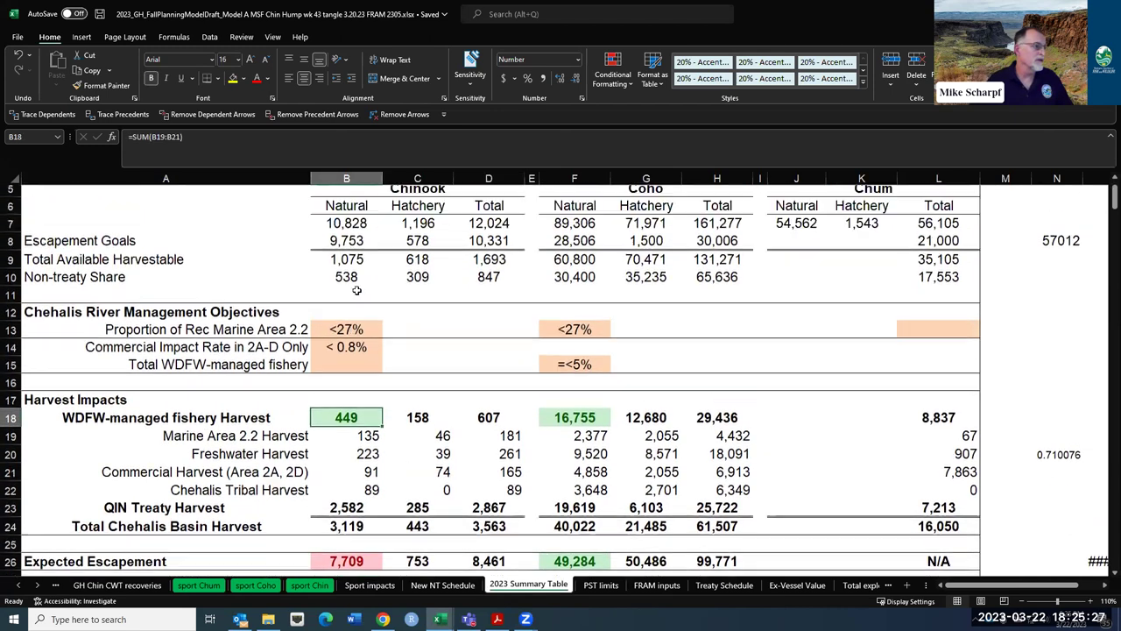
scroll(410, 422, "down", 3)
scroll(410, 423, "down", 2)
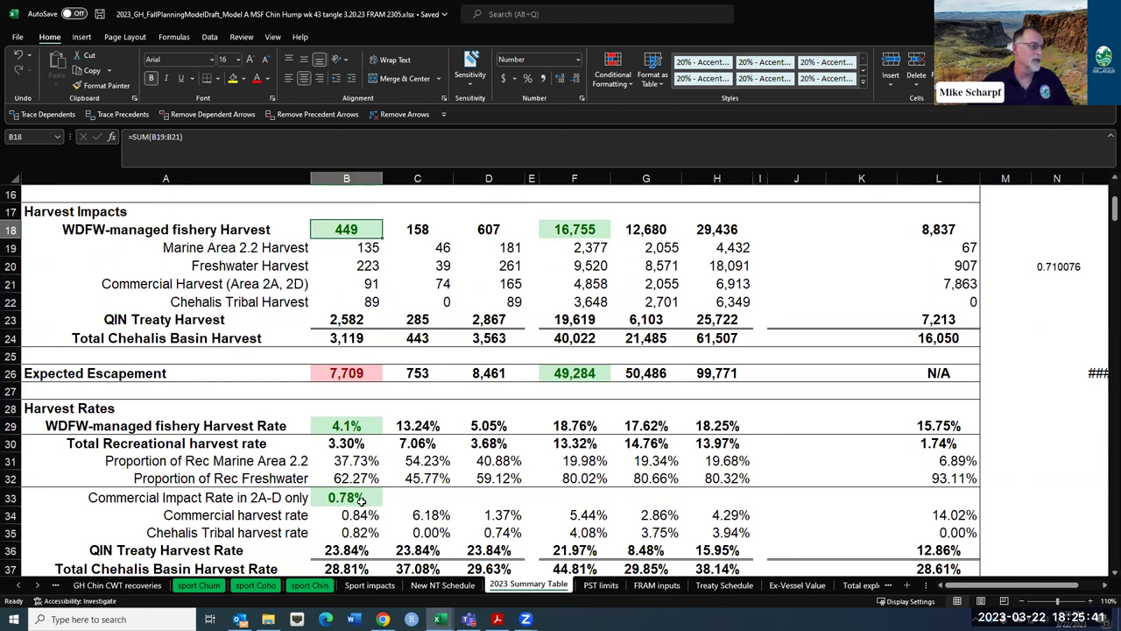
Examine the Humptulips River Basin section, checking natural Chinook non-treaty share, WDFW-managed harvest and expected escapement, plus the natural Coho WDFW-managed harvest rate.
scroll(361, 499, "down", 6)
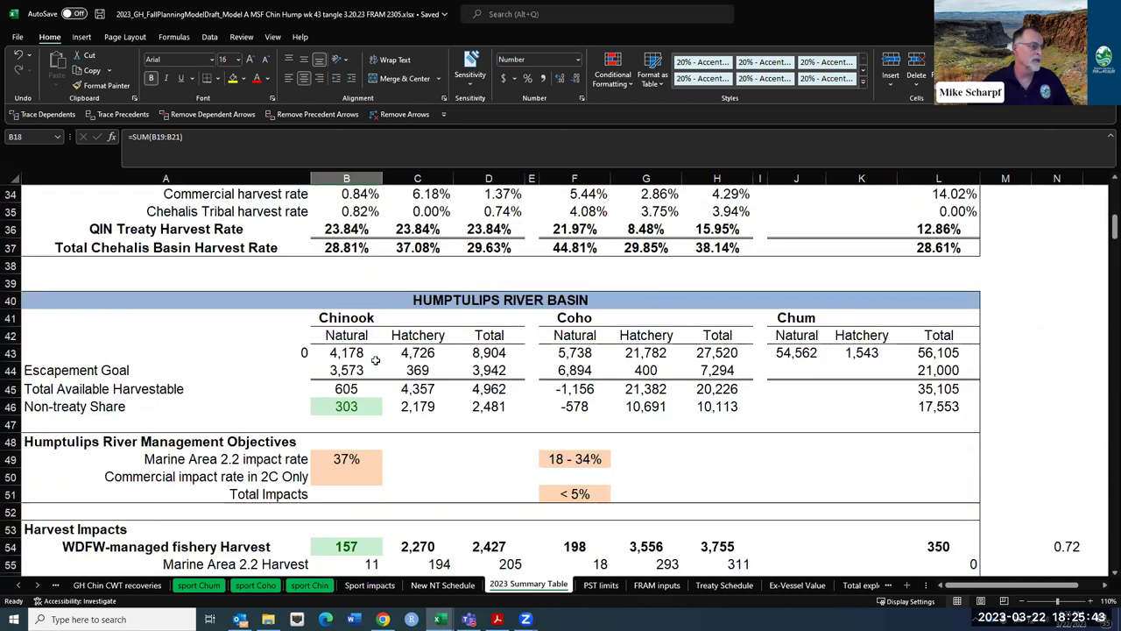
left_click(359, 418)
scroll(359, 356, "down", 1)
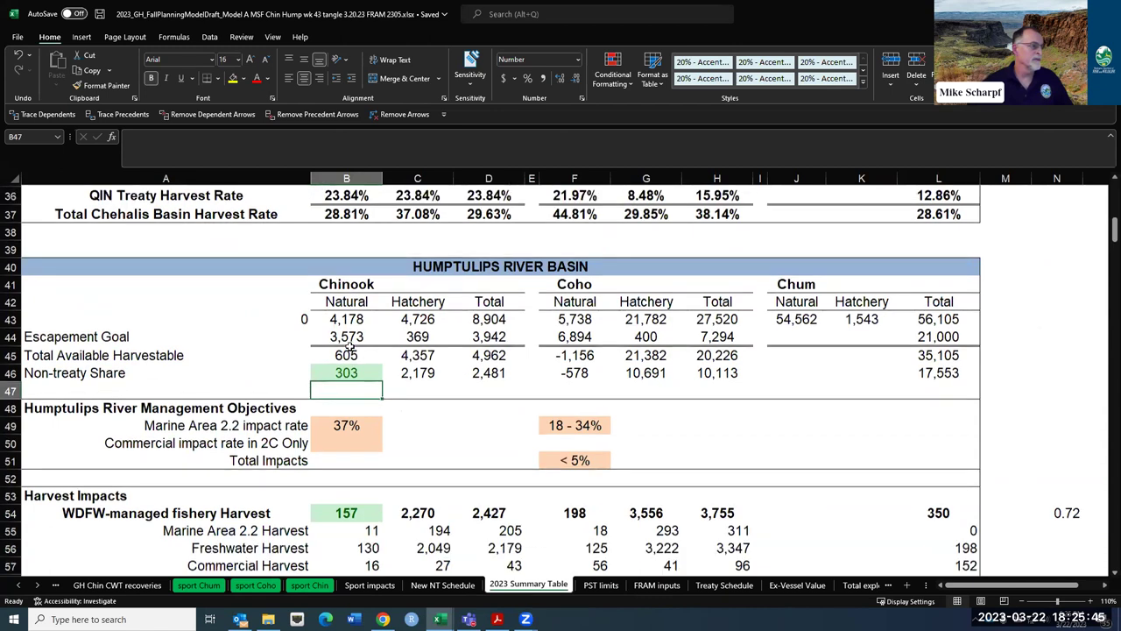
left_click(349, 350)
scroll(401, 381, "down", 1)
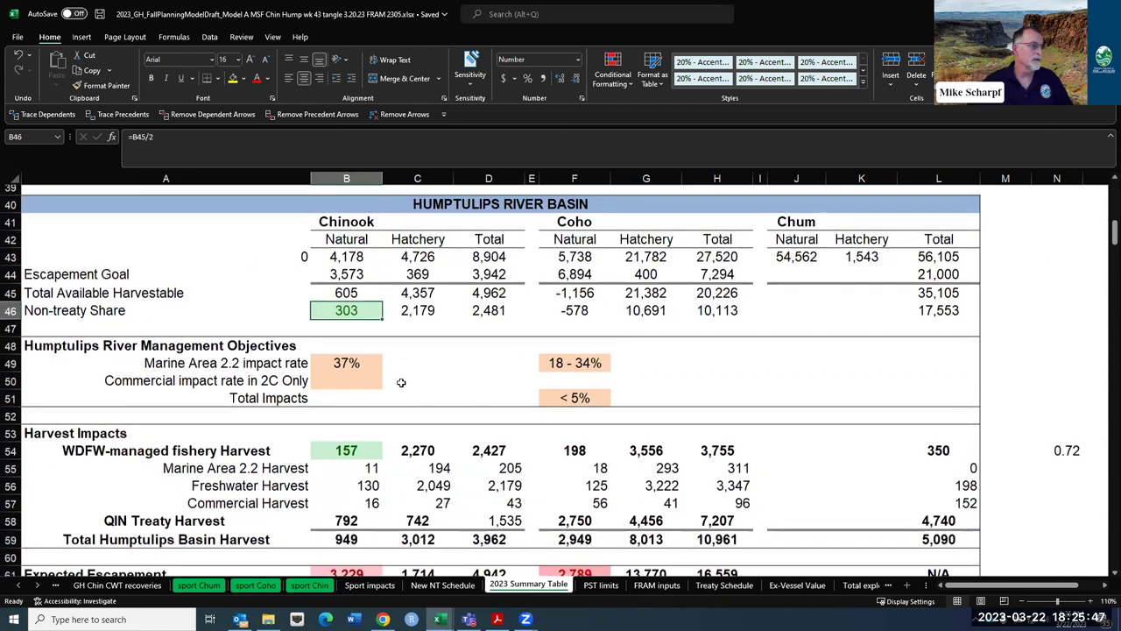
scroll(401, 381, "down", 1)
left_click(373, 394)
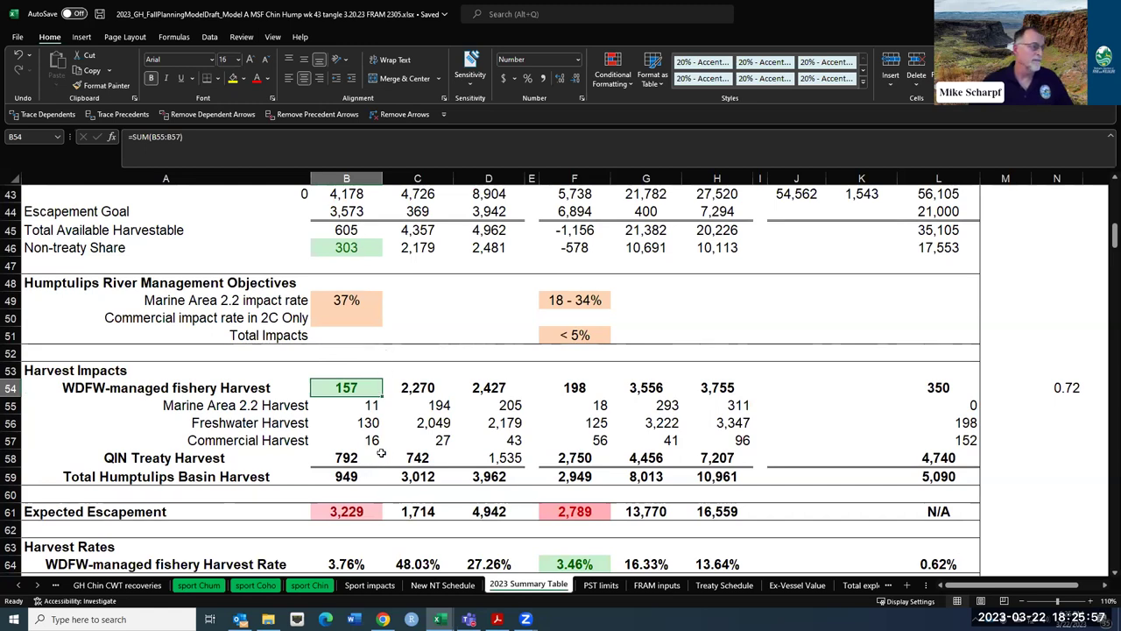
scroll(381, 452, "down", 2)
left_click(363, 407)
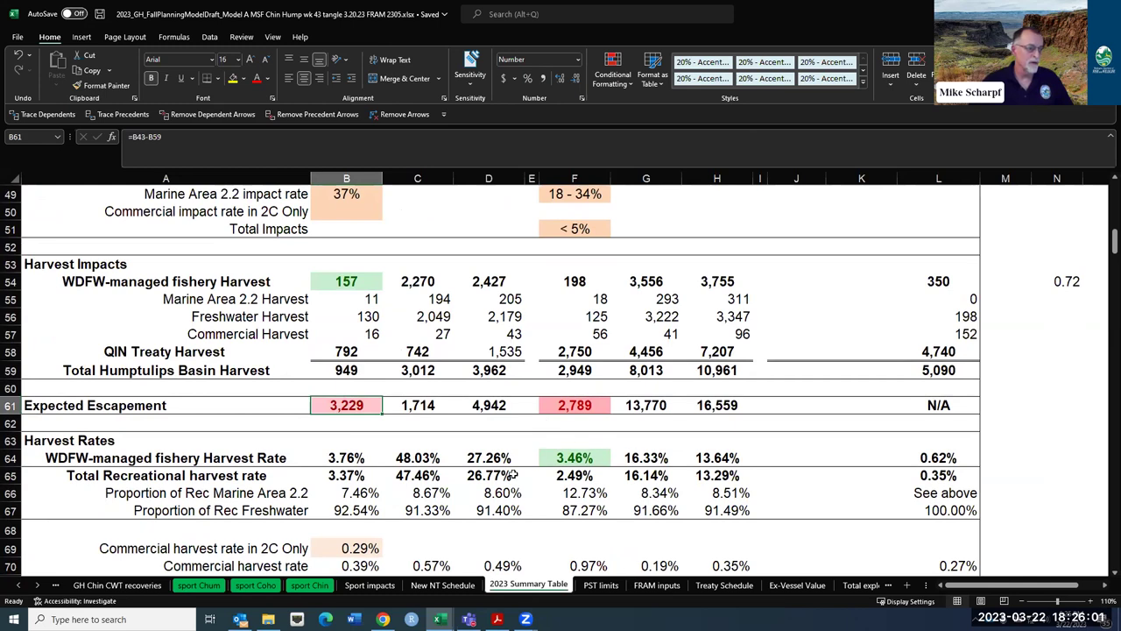
left_click(580, 459)
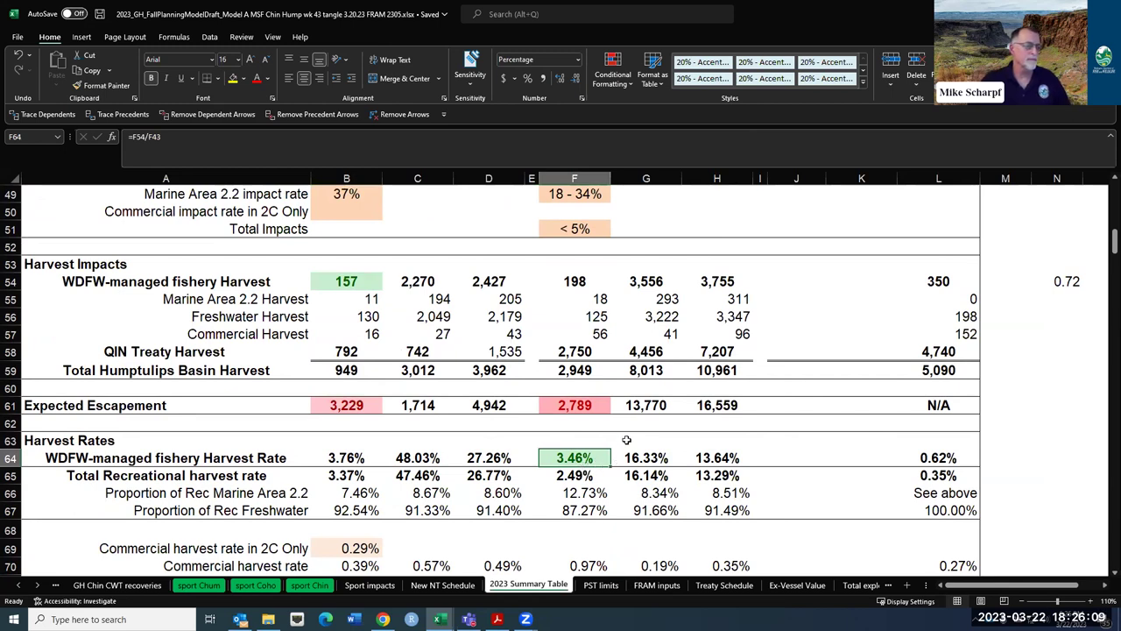
scroll(624, 432, "down", 1)
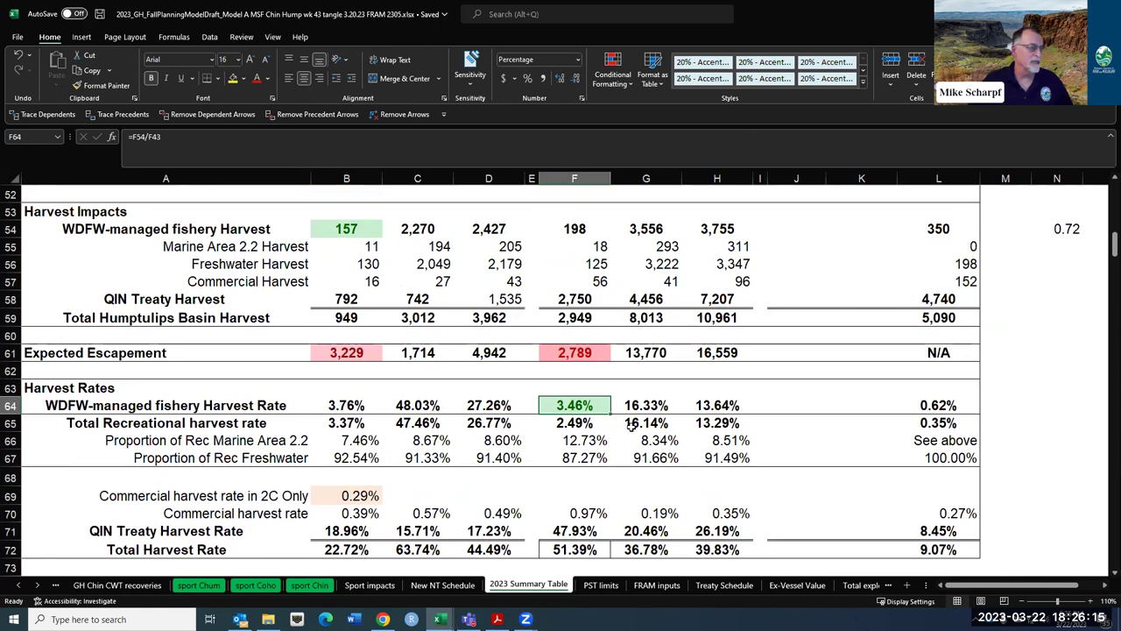
Examine the Grays Harbor Total section, focusing on natural and hatchery Chinook expected escapement and the harvest rates below it.
scroll(631, 426, "down", 6)
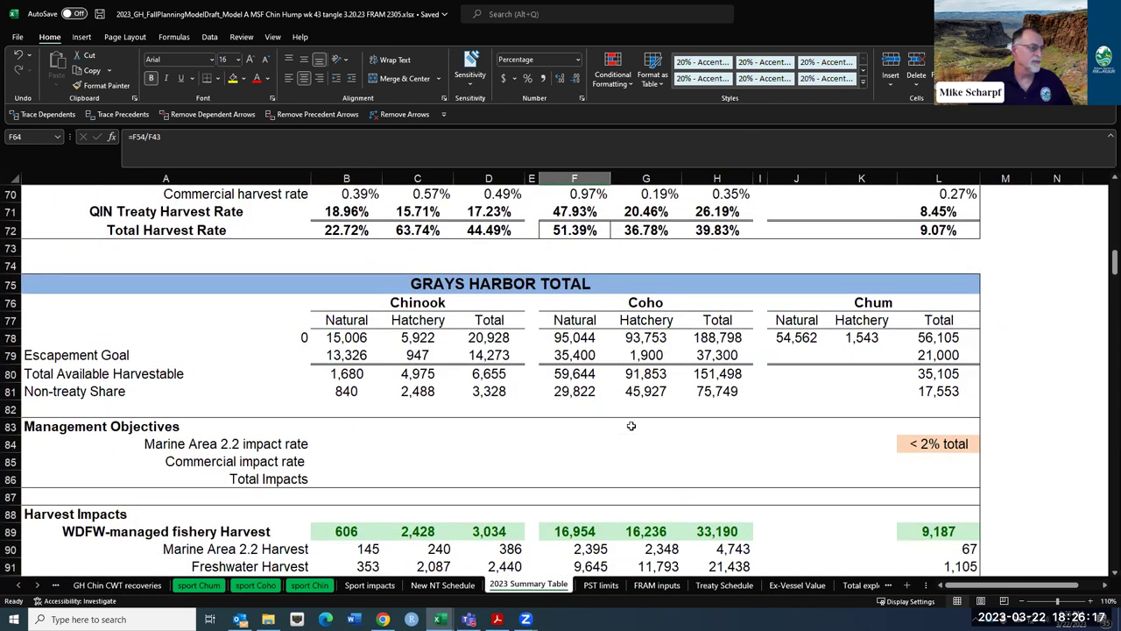
scroll(631, 426, "down", 4)
scroll(631, 423, "up", 4)
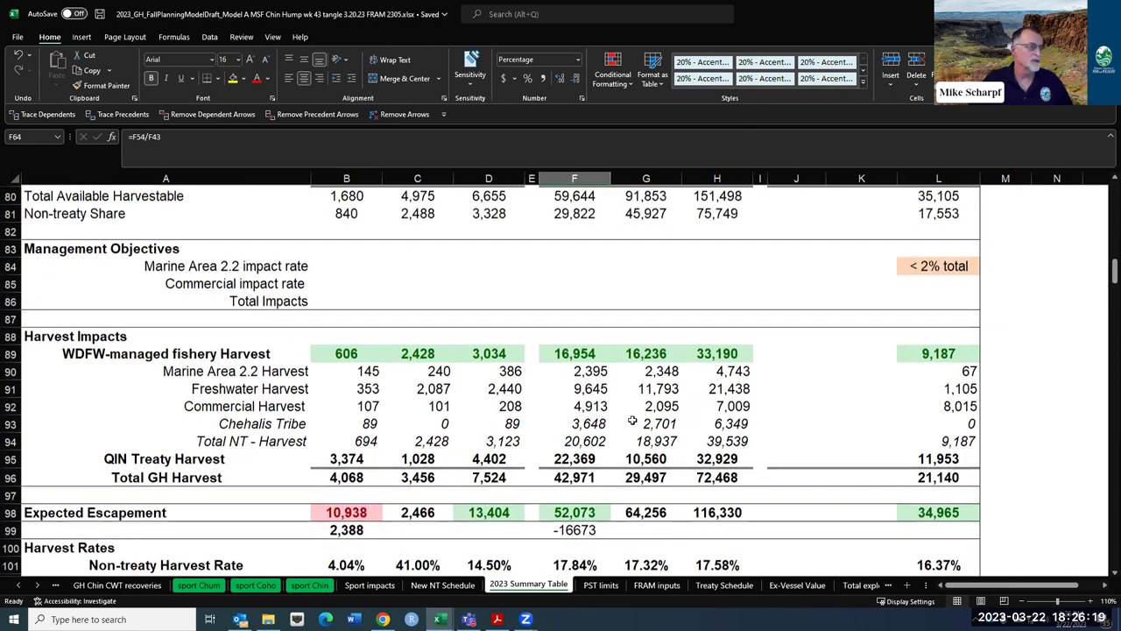
left_click(453, 283)
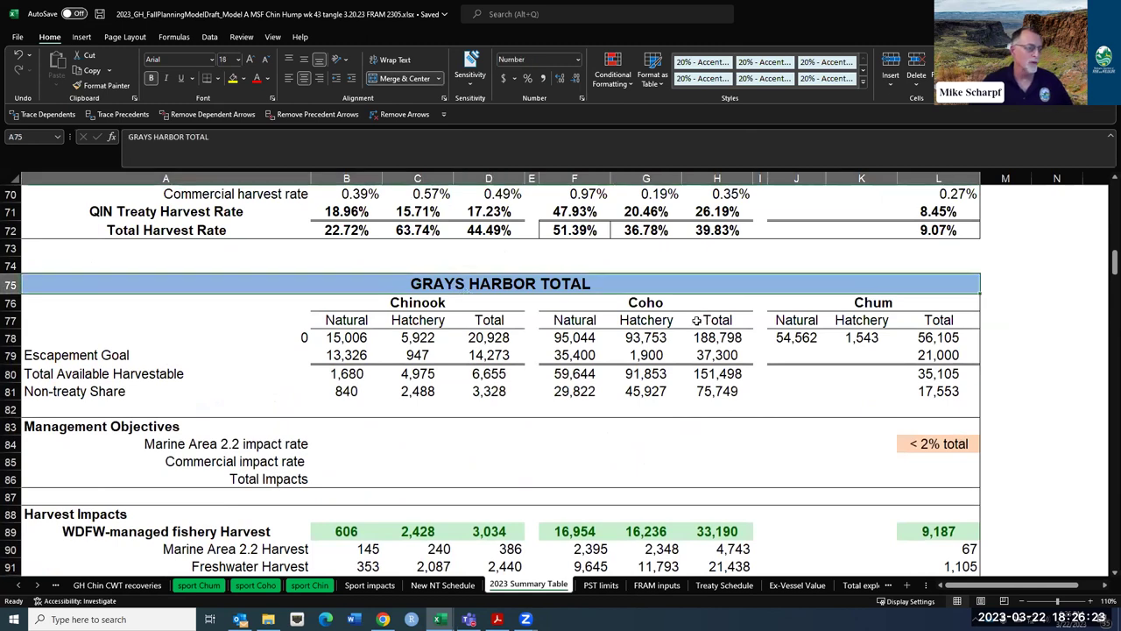
scroll(706, 317, "down", 4)
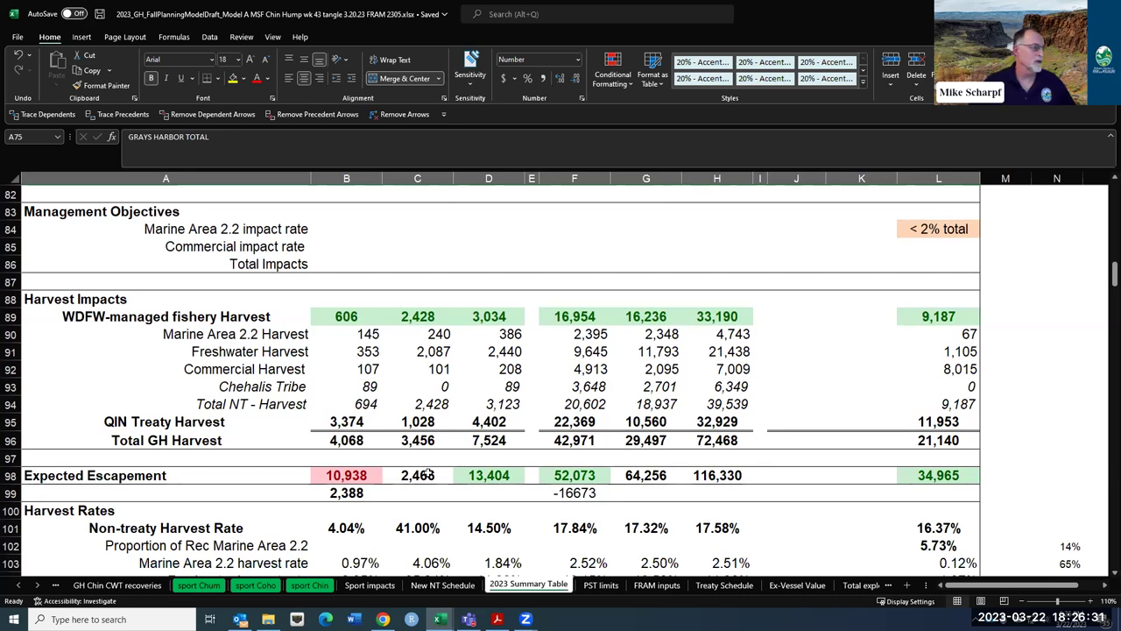
left_click(365, 479)
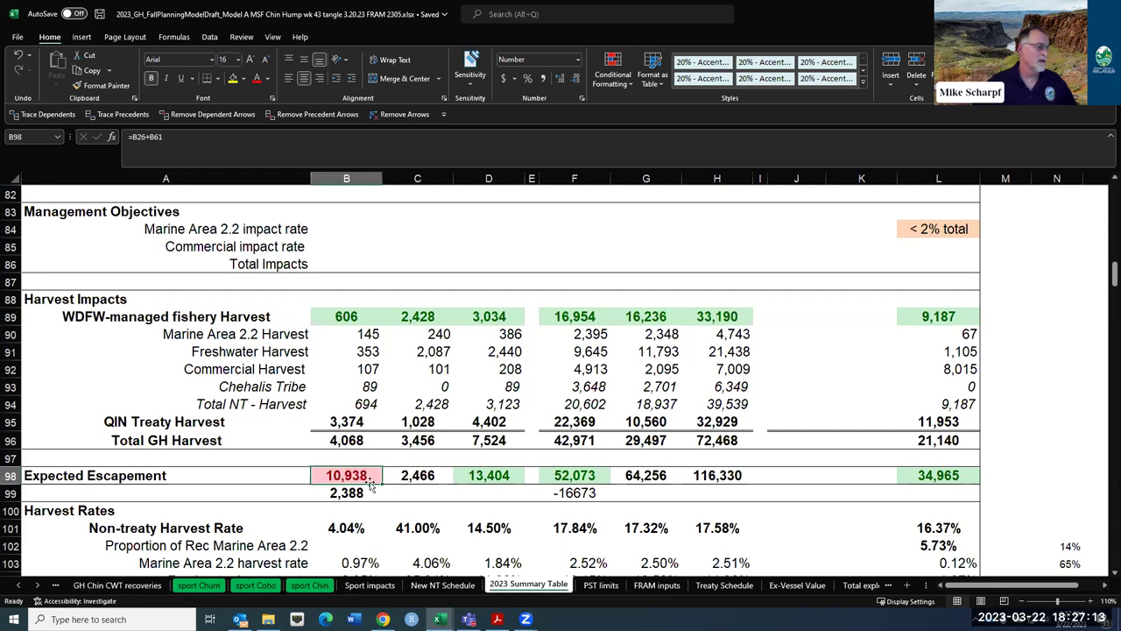
left_click(431, 475)
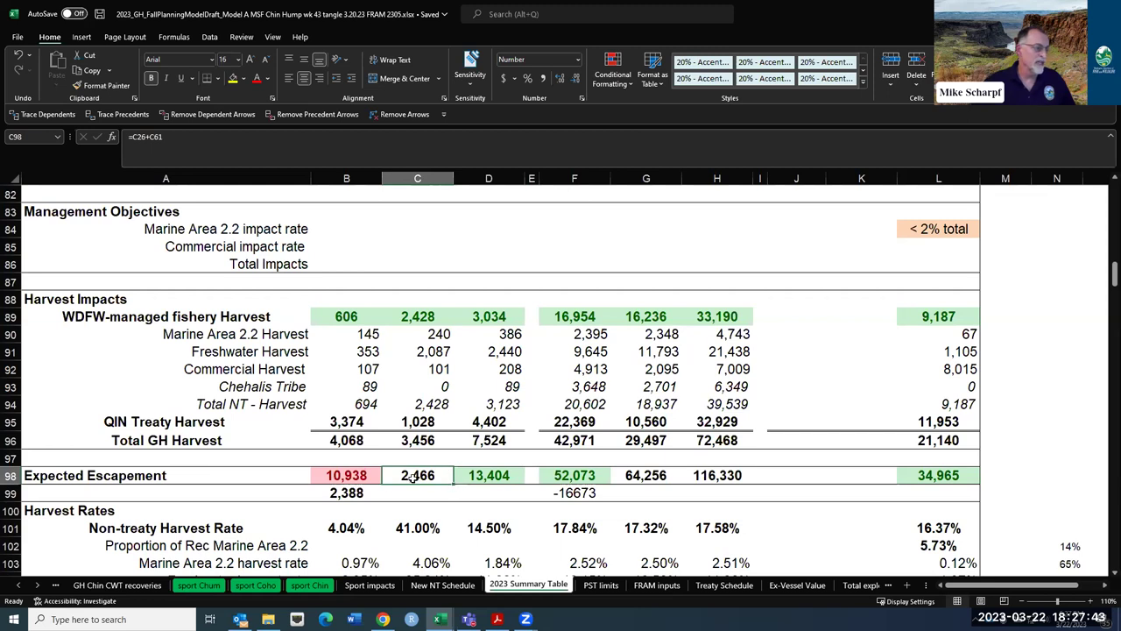
left_click(338, 475)
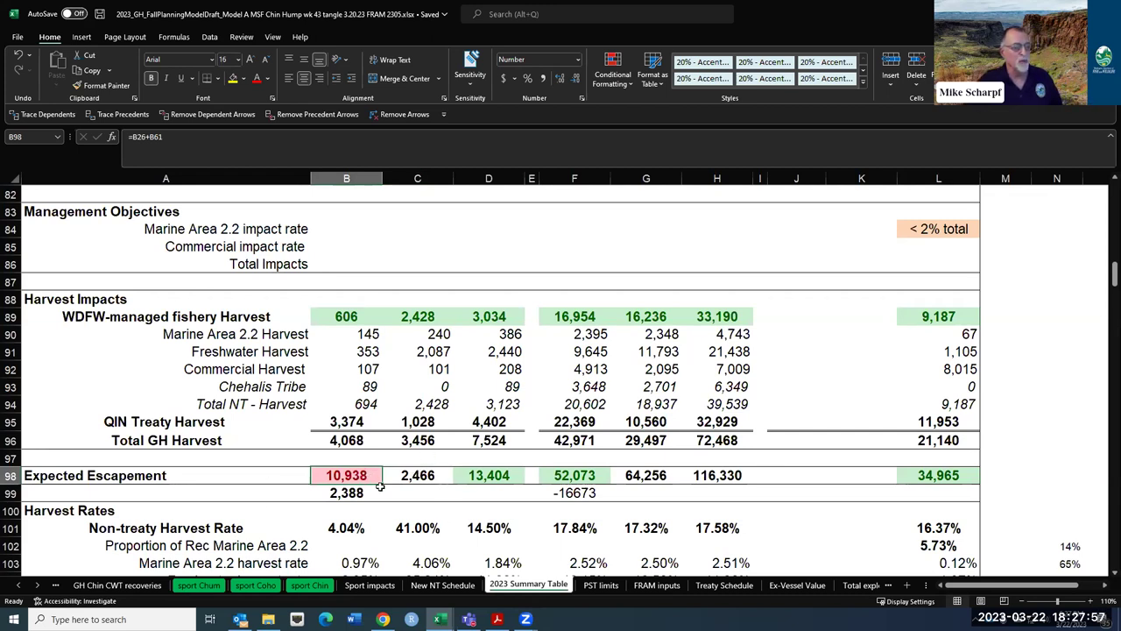
scroll(393, 469, "up", 2)
scroll(394, 469, "up", 12)
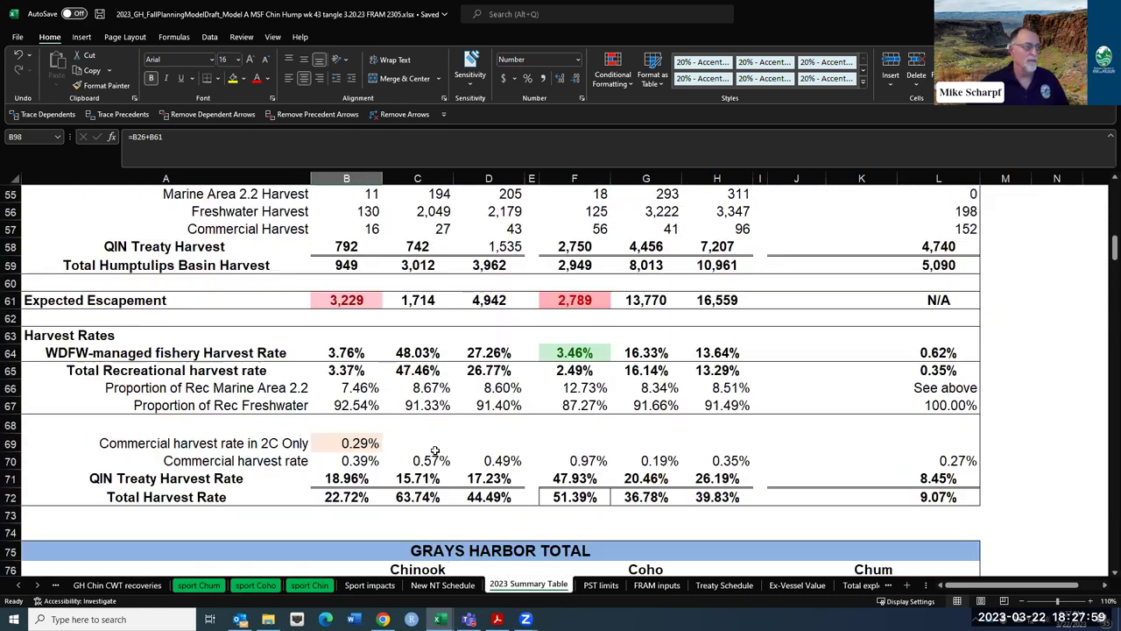
scroll(430, 452, "down", 7)
scroll(429, 453, "down", 10)
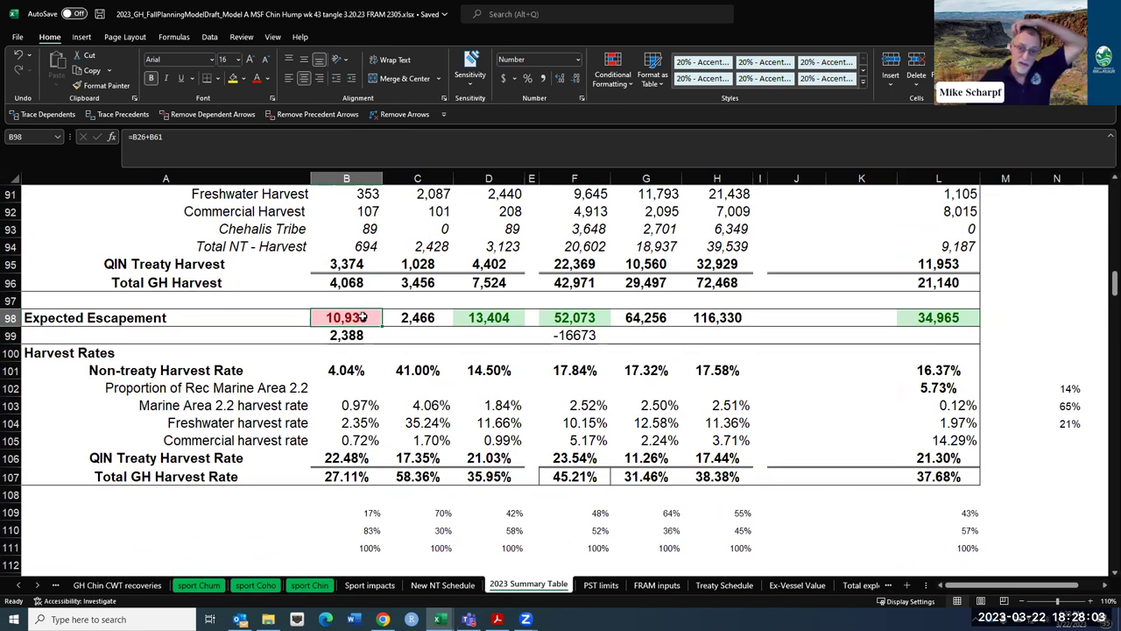
scroll(389, 369, "up", 1)
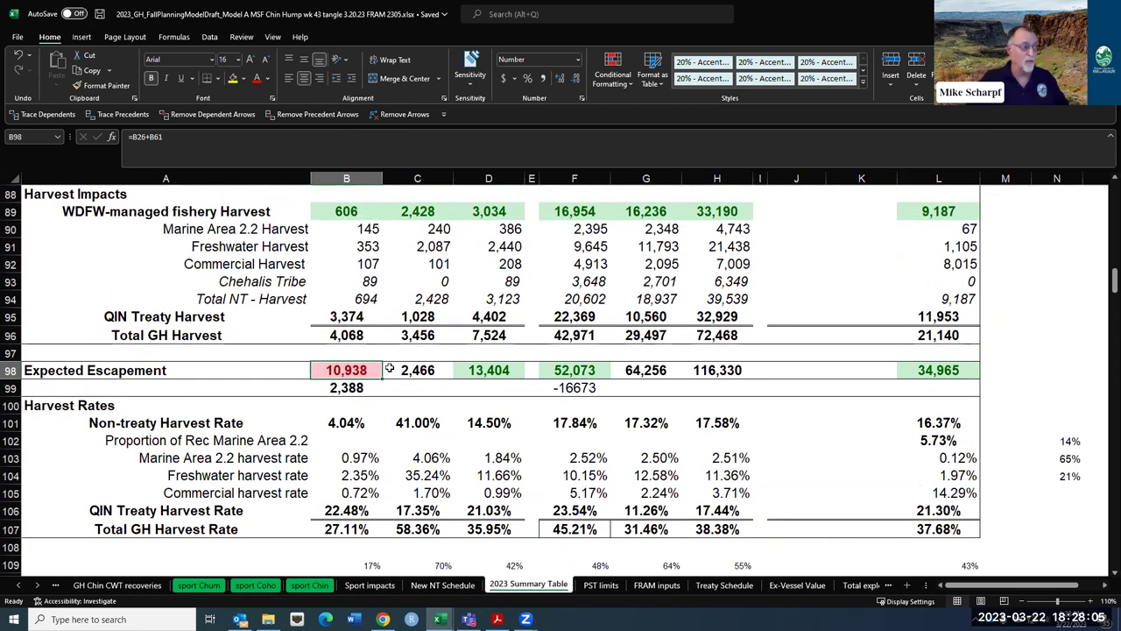
Revisit the Humptulips River Basin objectives and harvest impacts, inspecting the natural Chinook WDFW-managed fishery harvest.
scroll(392, 377, "up", 10)
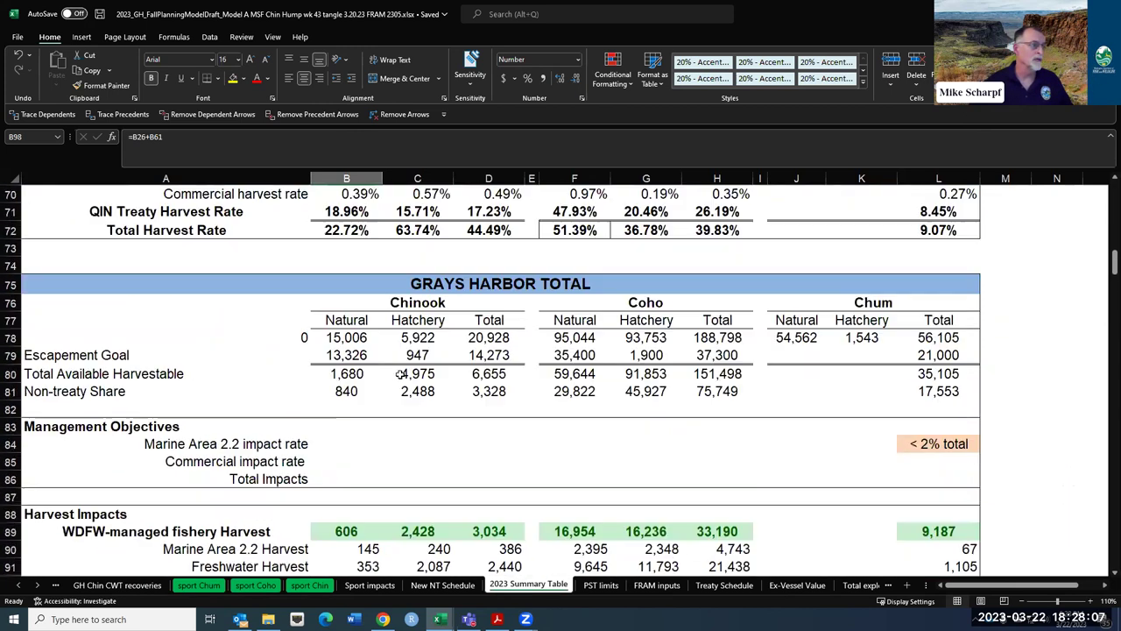
scroll(405, 374, "up", 6)
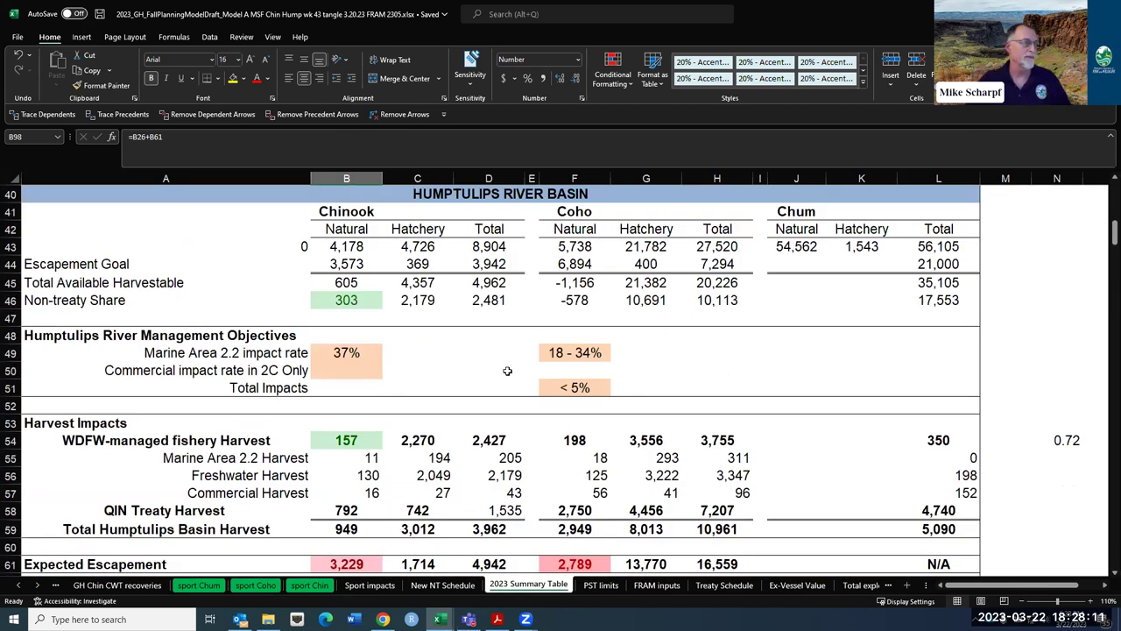
scroll(508, 370, "down", 1)
scroll(510, 372, "down", 4)
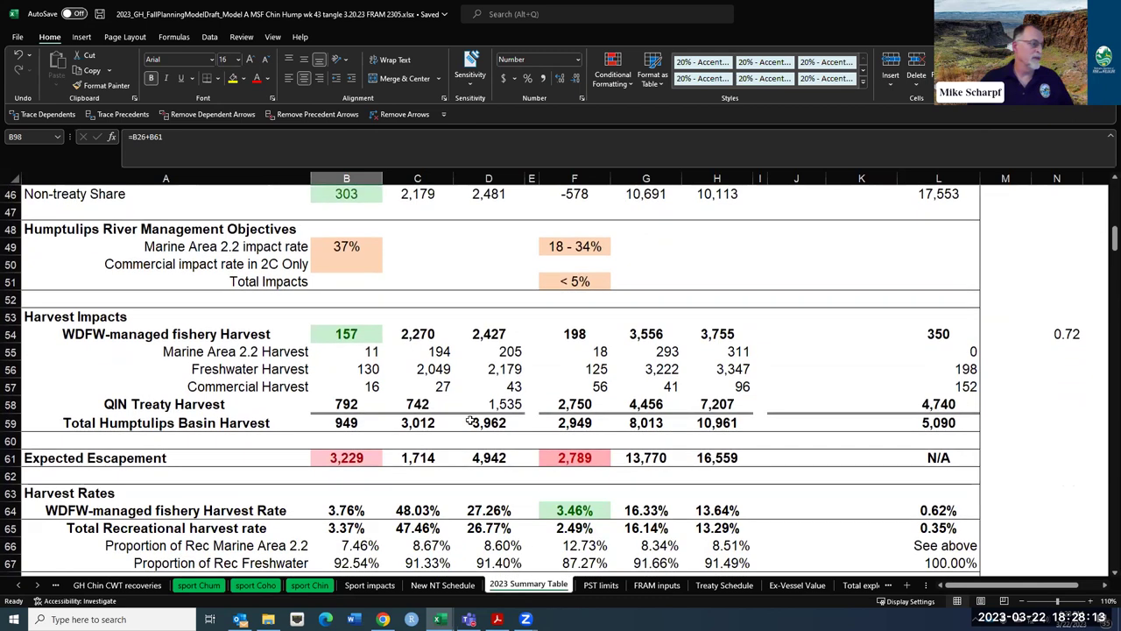
scroll(469, 394, "up", 4)
scroll(469, 394, "up", 1)
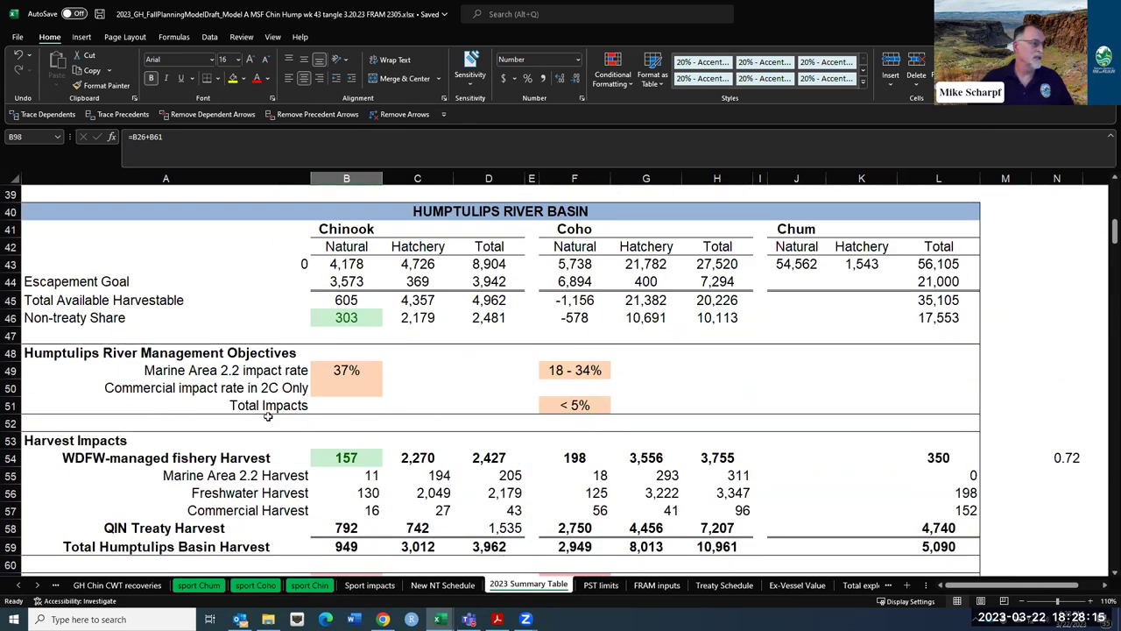
left_click(354, 459)
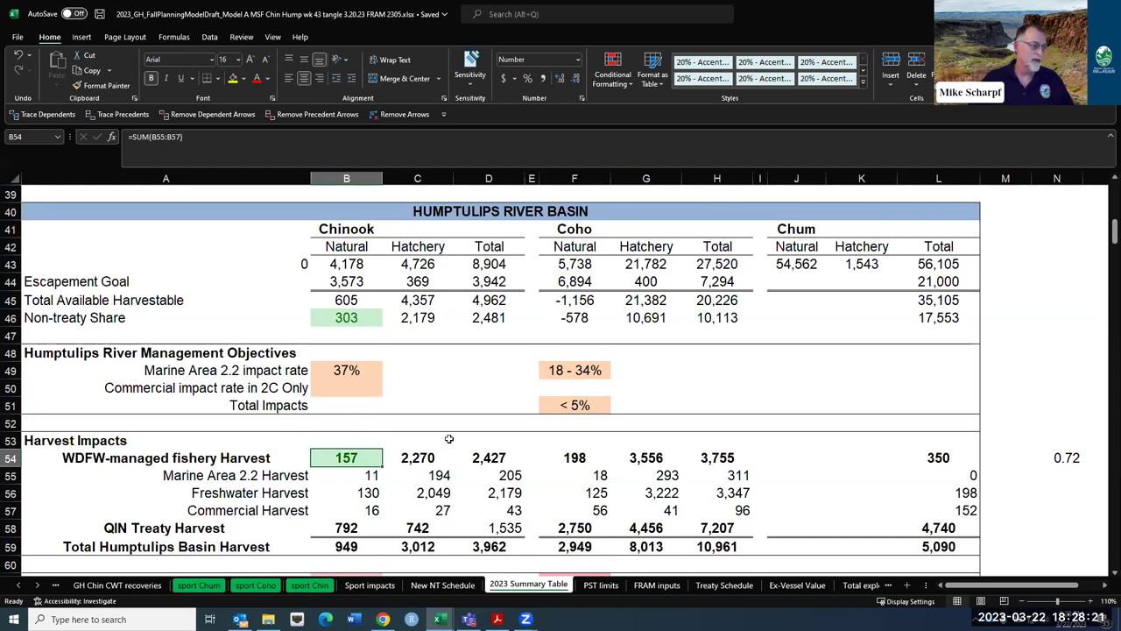
Check the Chehalis natural Chinook commercial impact rate in 2A-D against its management objective, and compare the Humptulips objectives and harvest rates.
scroll(449, 438, "up", 7)
left_click(346, 461)
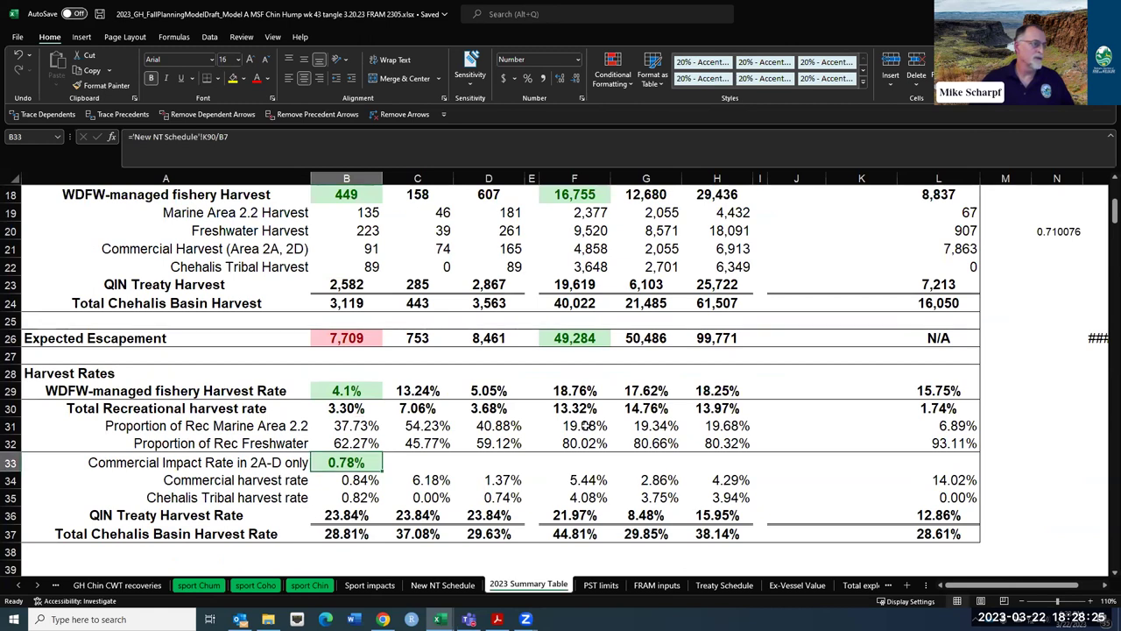
scroll(429, 418, "up", 2)
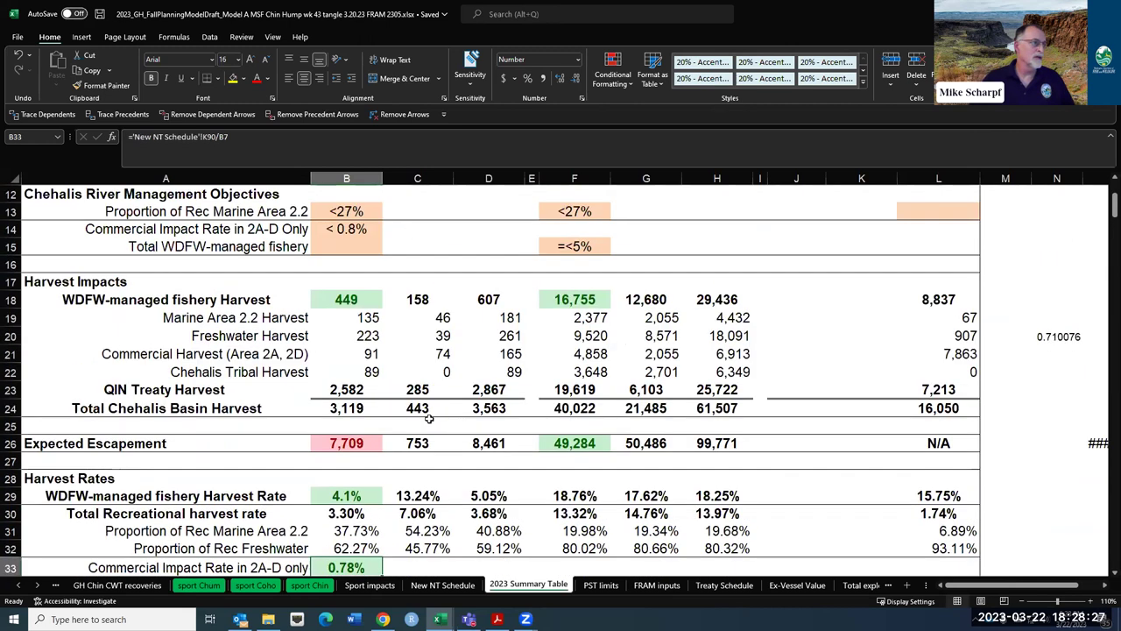
scroll(429, 419, "up", 2)
scroll(429, 418, "down", 12)
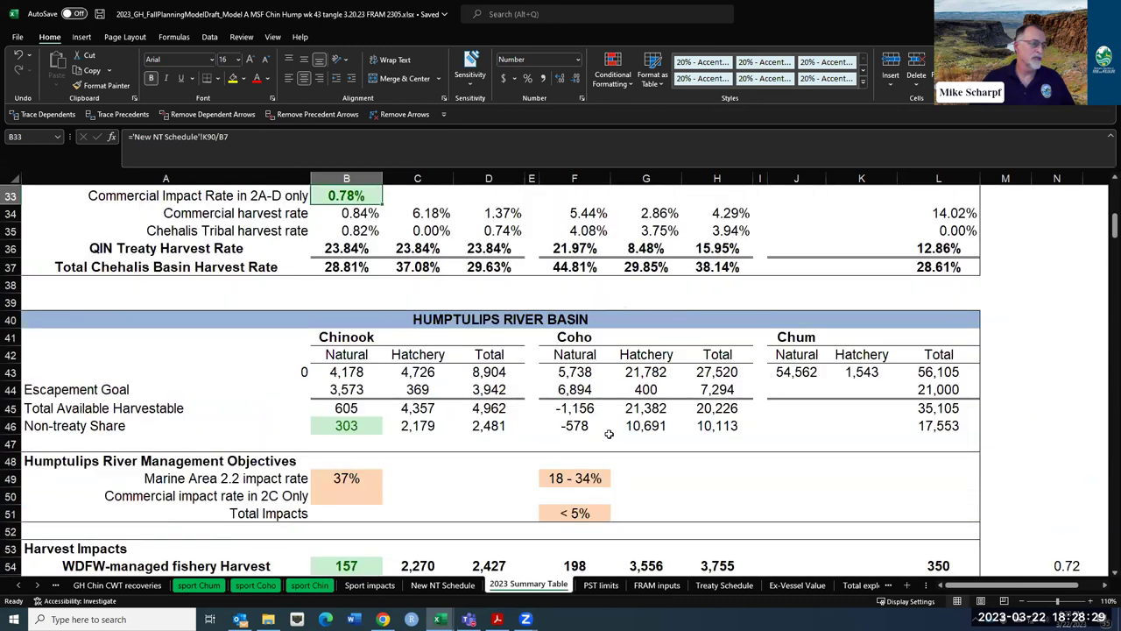
scroll(614, 496, "down", 2)
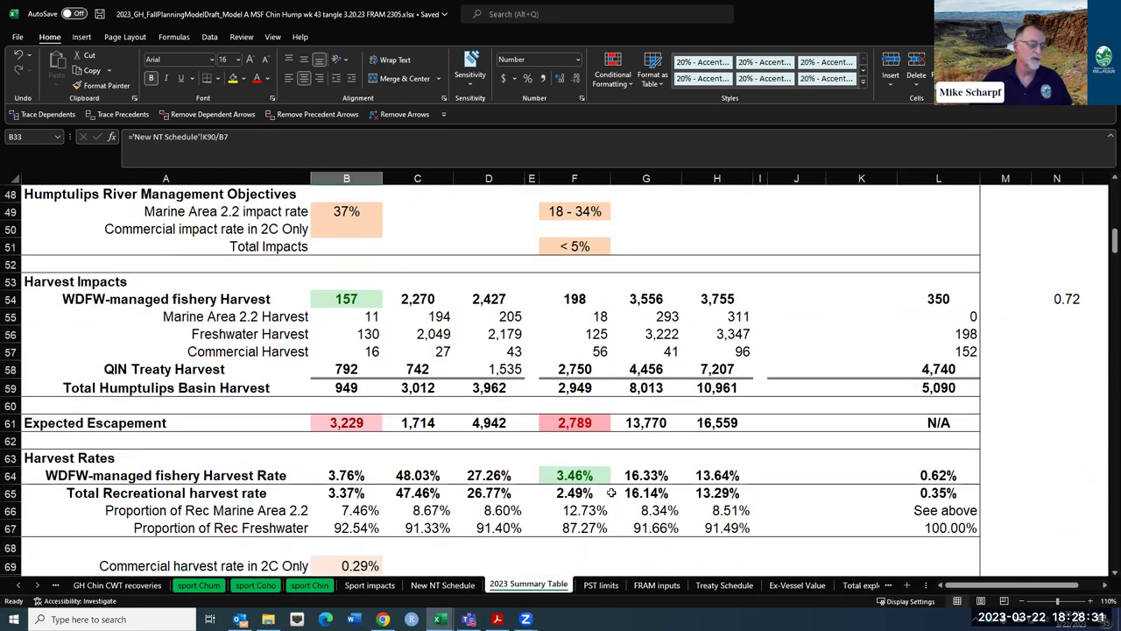